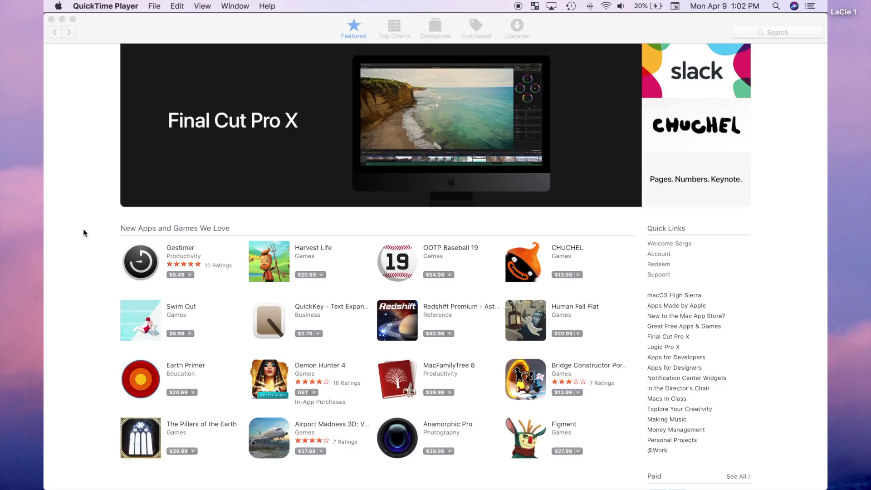
Bring up the App Store's Final Cut Pro X page and expand the full 10.4.1 What's New notes.
{"action": "left_click", "coordinate": [266, 125]}
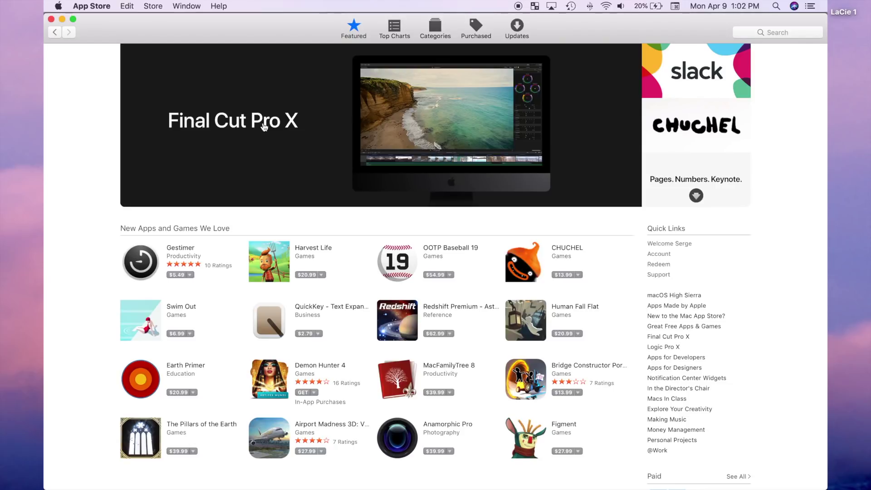
{"action": "left_click", "coordinate": [264, 127]}
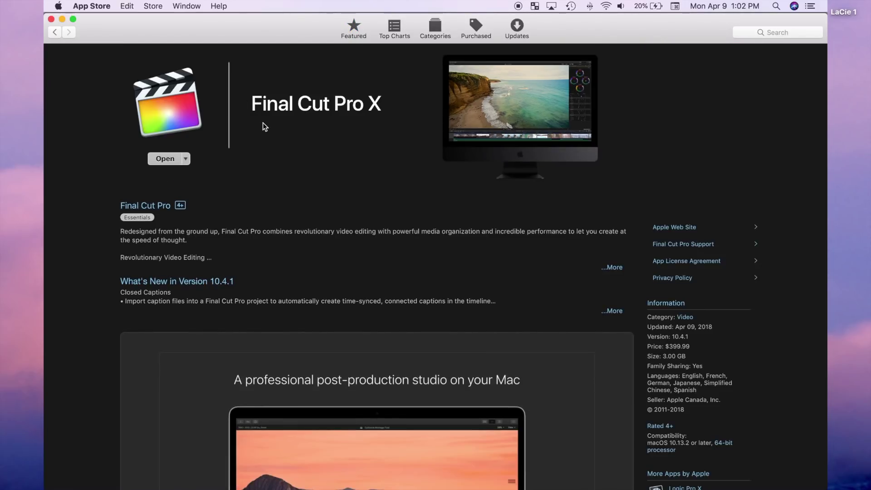
{"action": "scroll", "coordinate": [263, 122], "scroll_direction": "down", "scroll_amount": 5}
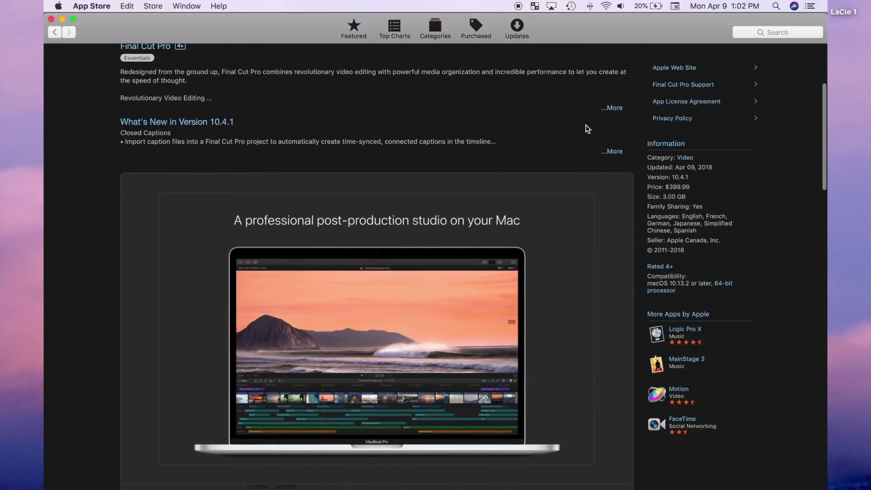
{"action": "left_click", "coordinate": [612, 151]}
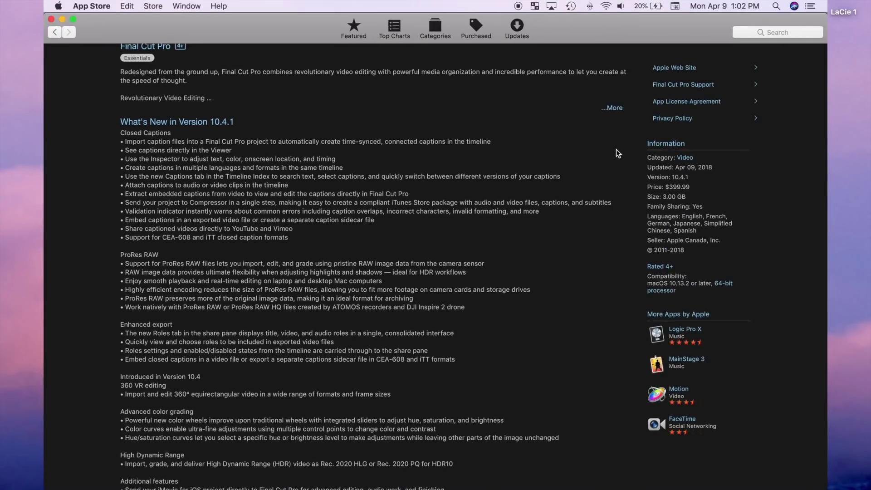
{"action": "scroll", "coordinate": [616, 150], "scroll_direction": "up", "scroll_amount": 5}
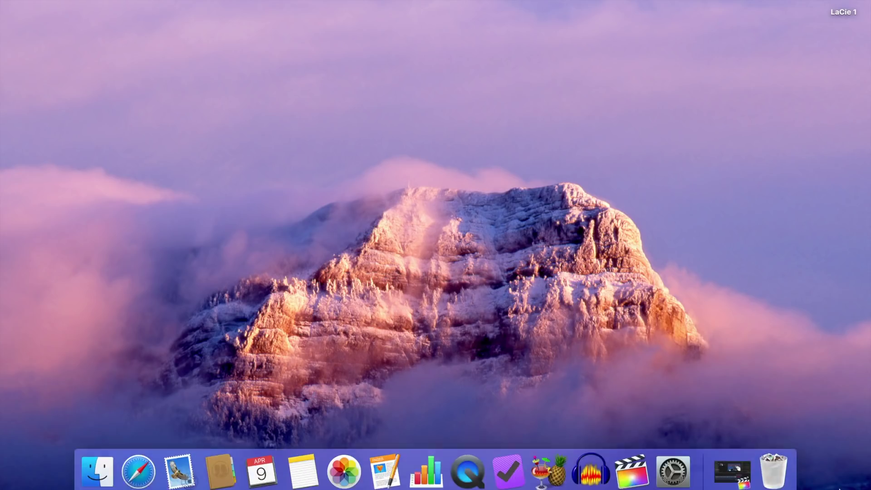
Launch Final Cut Pro from the Dock, opening the 15. Captions event.
{"action": "left_click", "coordinate": [732, 467]}
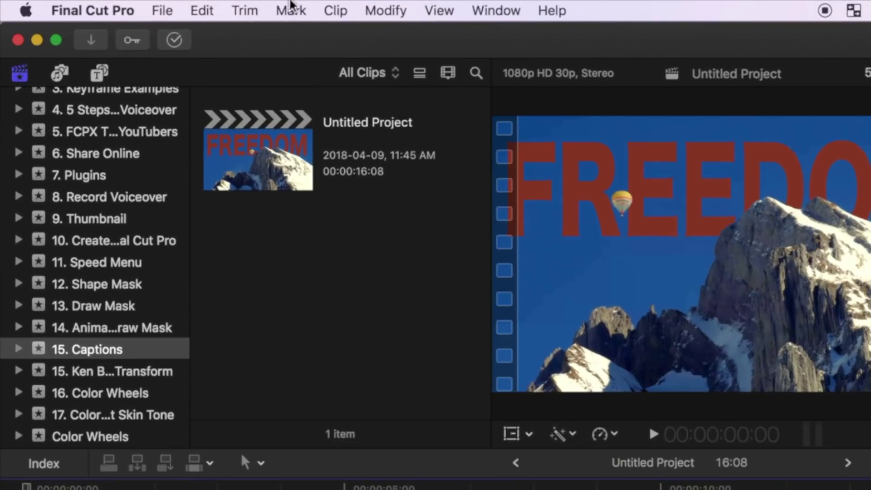
In Modify > Edit Roles, replace the ITT caption role with a CEA-608 English role and apply.
{"action": "left_click", "coordinate": [246, 8]}
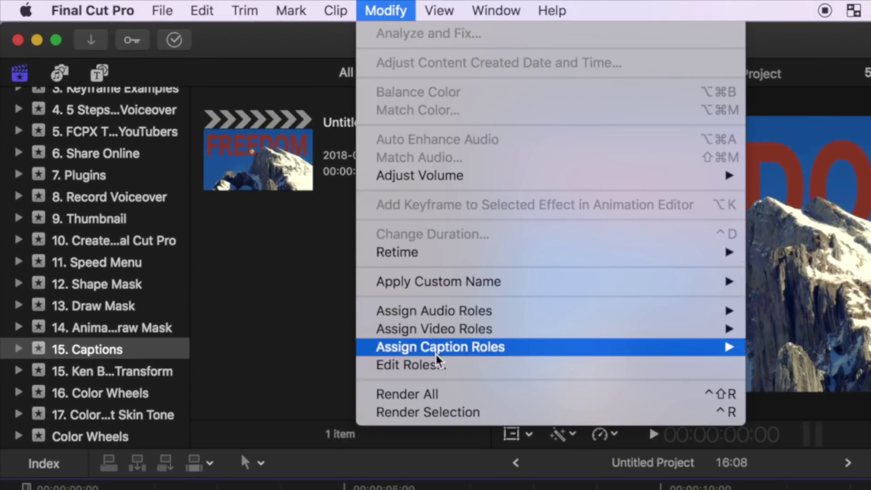
{"action": "left_click", "coordinate": [383, 365]}
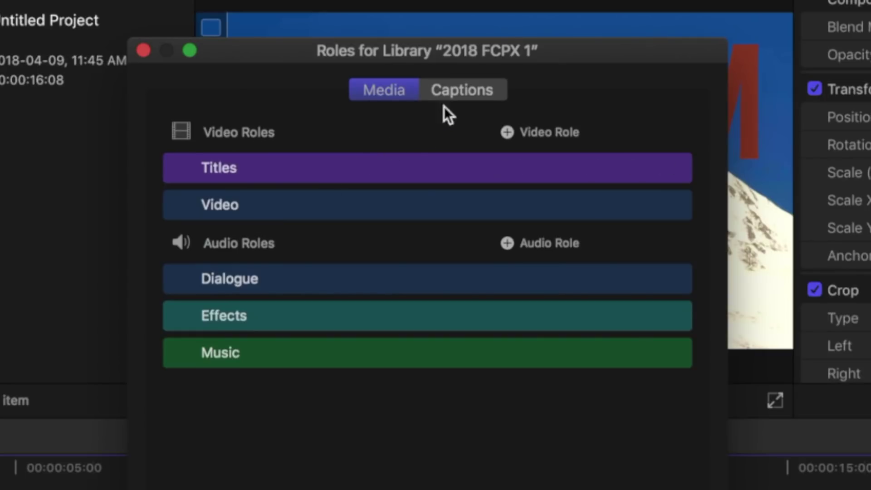
{"action": "left_click", "coordinate": [542, 110]}
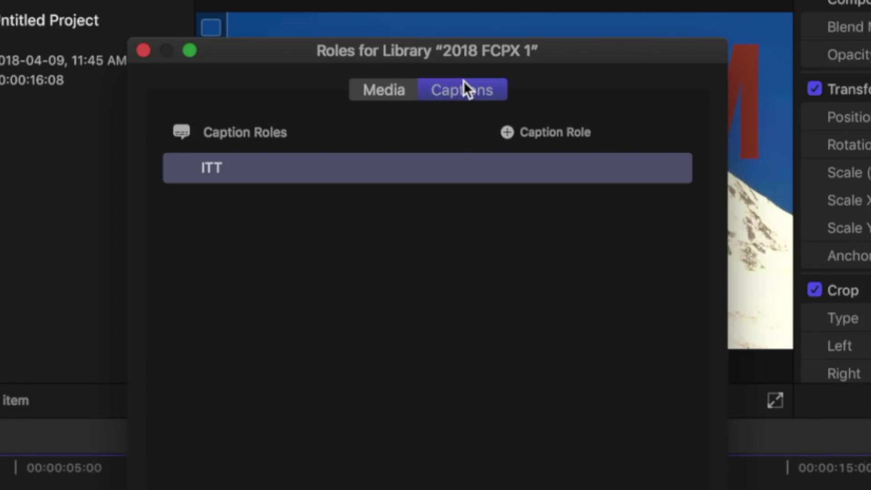
{"action": "left_click", "coordinate": [181, 173]}
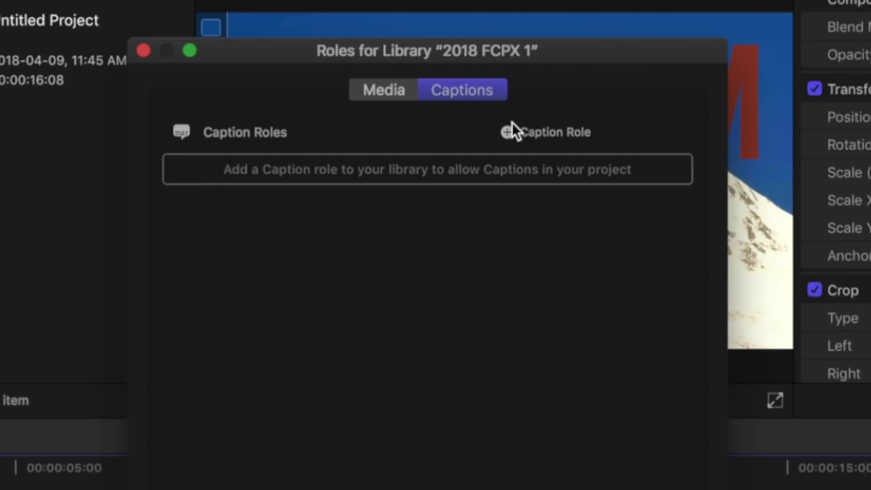
{"action": "left_click", "coordinate": [505, 134]}
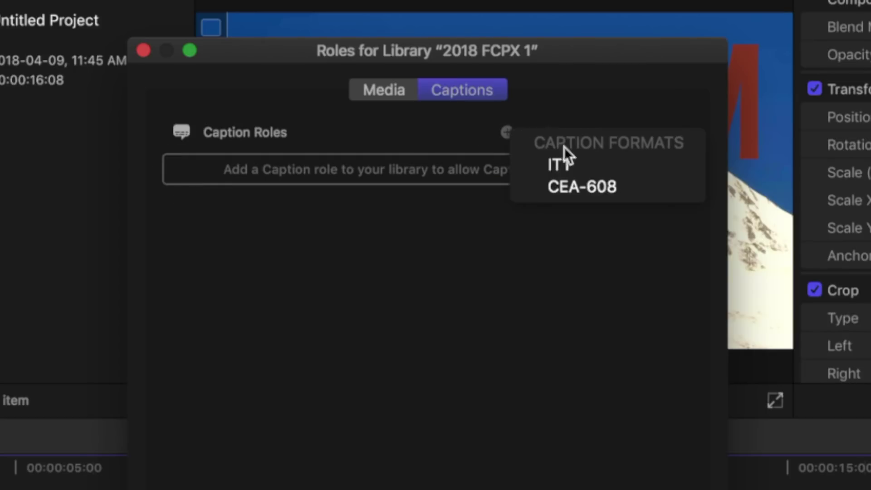
{"action": "left_click", "coordinate": [593, 186]}
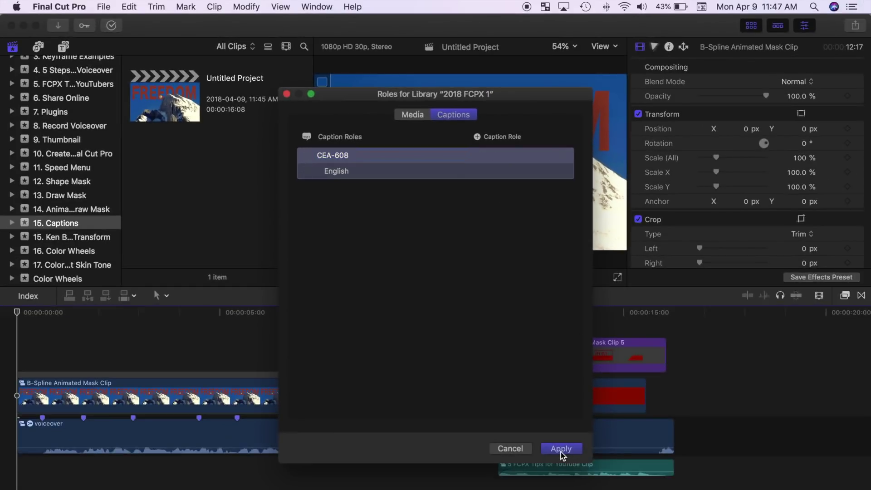
{"action": "left_click", "coordinate": [561, 451]}
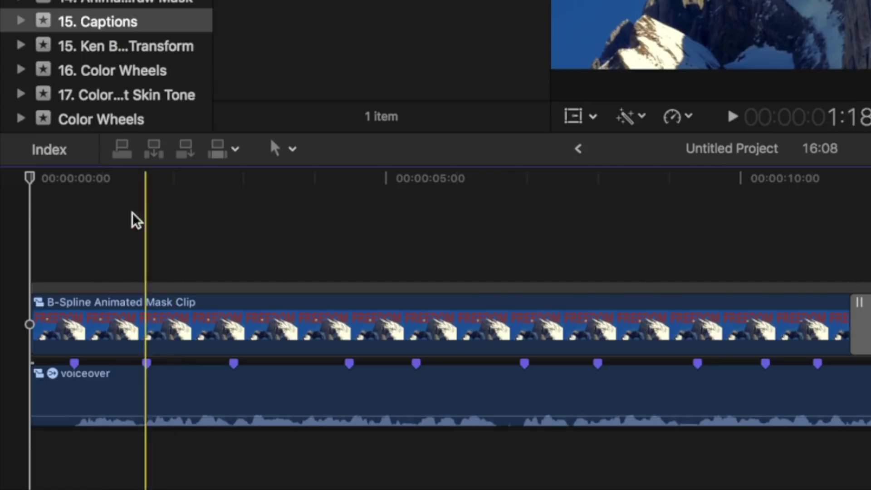
Add a caption at 00:00:00:18 and type 'In today's video,'.
{"action": "left_click", "coordinate": [73, 226]}
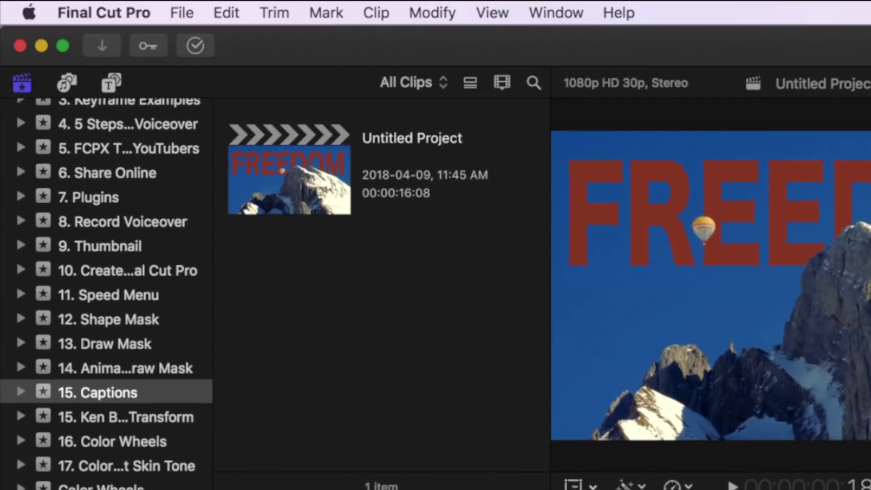
{"action": "left_click", "coordinate": [227, 13]}
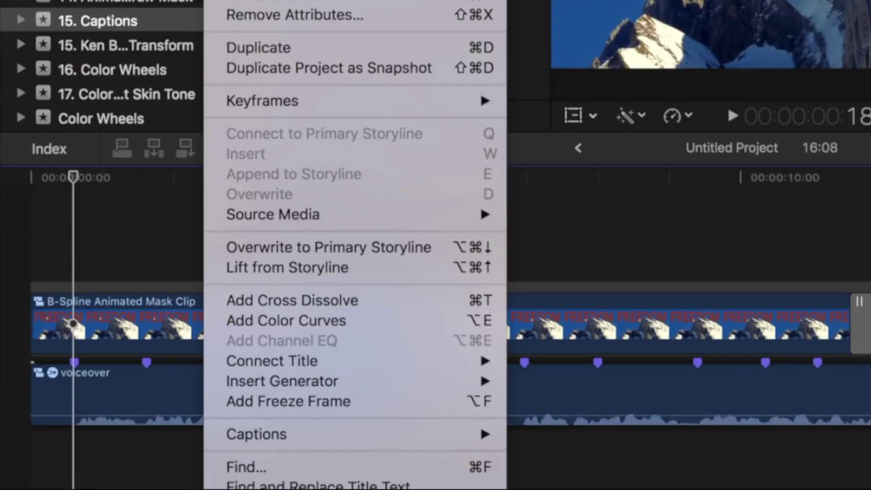
{"action": "mouse_move", "coordinate": [342, 438]}
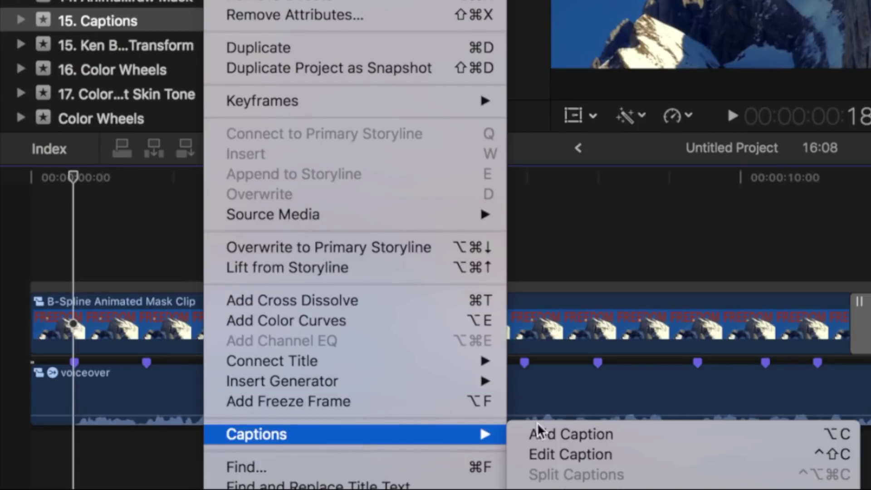
{"action": "left_click", "coordinate": [554, 432]}
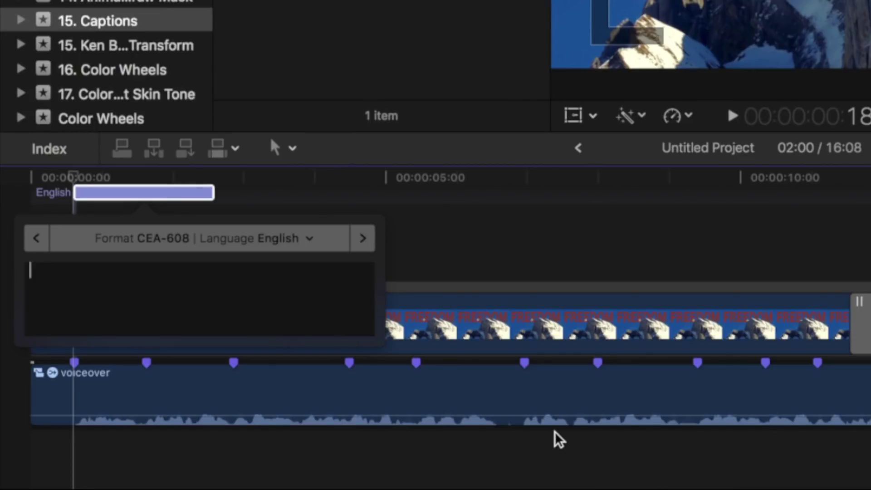
{"action": "type", "text": "In today's video"}
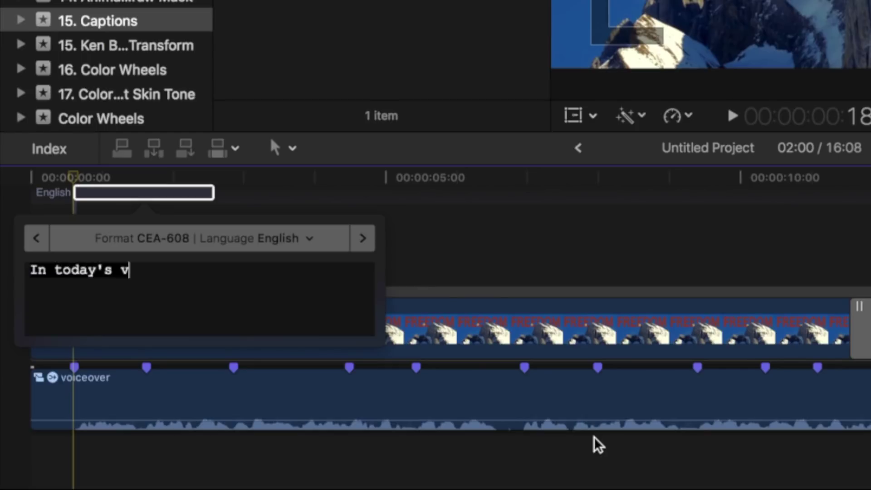
{"action": "type", "text": ","}
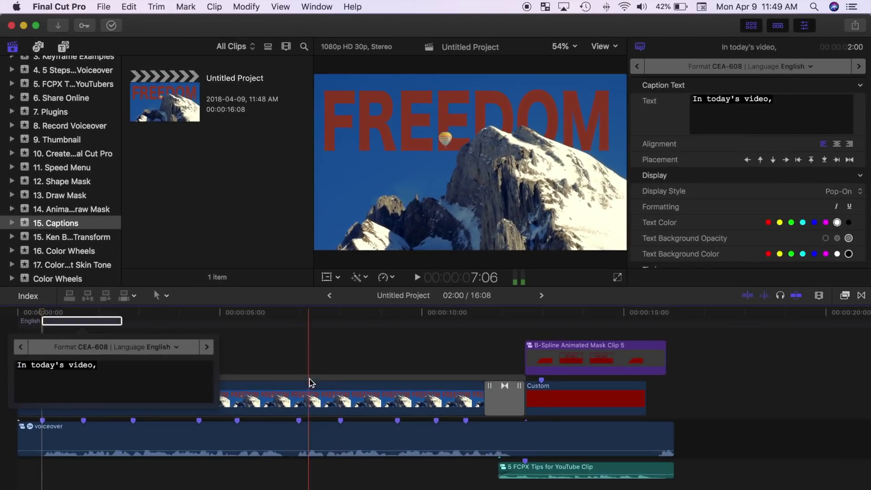
Show captions in the viewer, then shift the first caption later and trim it to 1:01.
{"action": "left_click", "coordinate": [614, 47]}
{"action": "left_click", "coordinate": [620, 381]}
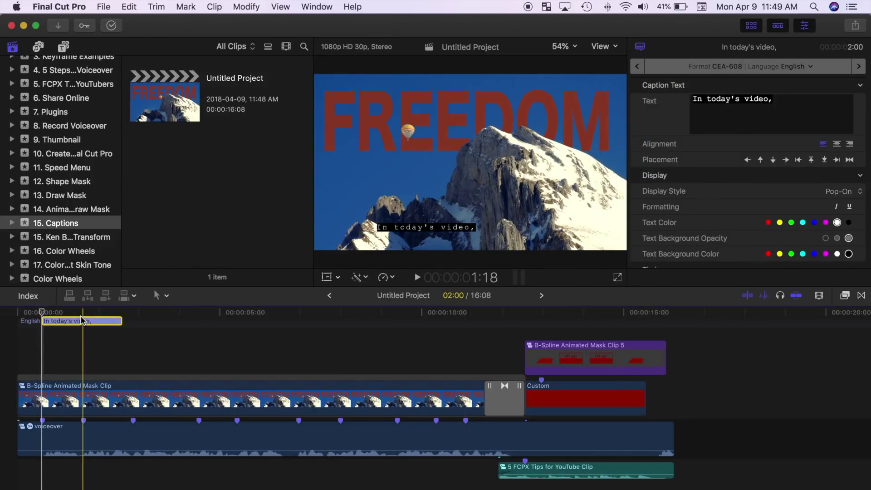
{"action": "left_click_drag", "start_coordinate": [82, 321], "coordinate": [63, 321]}
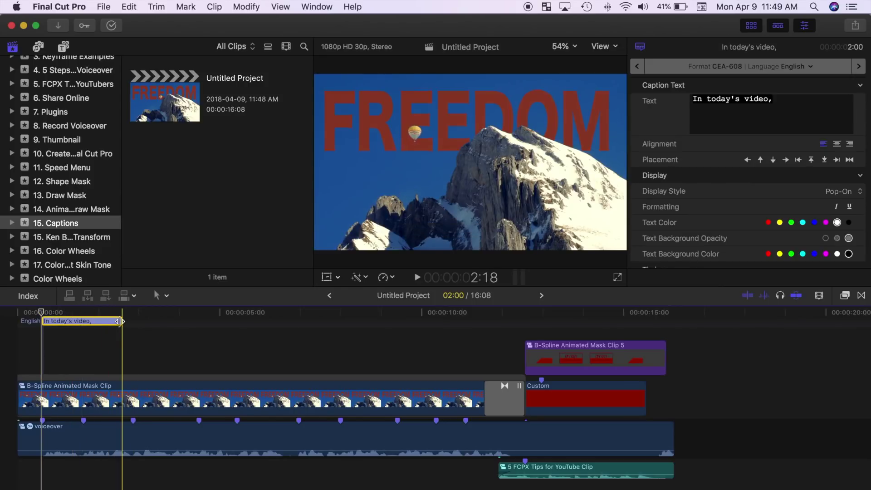
{"action": "left_click_drag", "start_coordinate": [120, 321], "coordinate": [84, 324]}
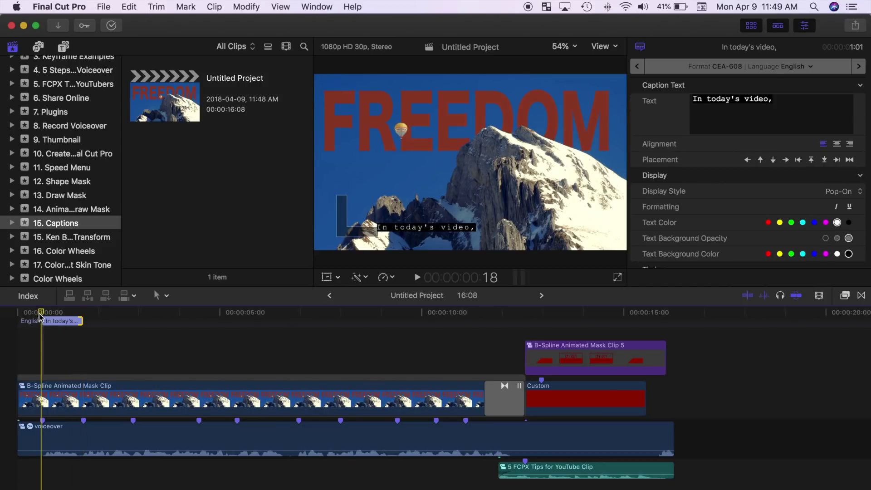
{"action": "left_click_drag", "start_coordinate": [47, 312], "coordinate": [89, 316]}
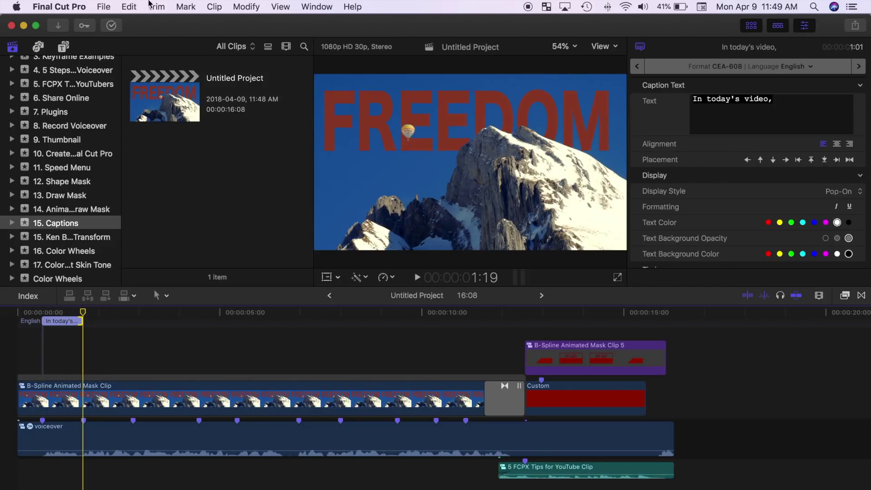
Add a second caption after the first reading 'we'll take a look at adding'.
{"action": "left_click", "coordinate": [133, 7]}
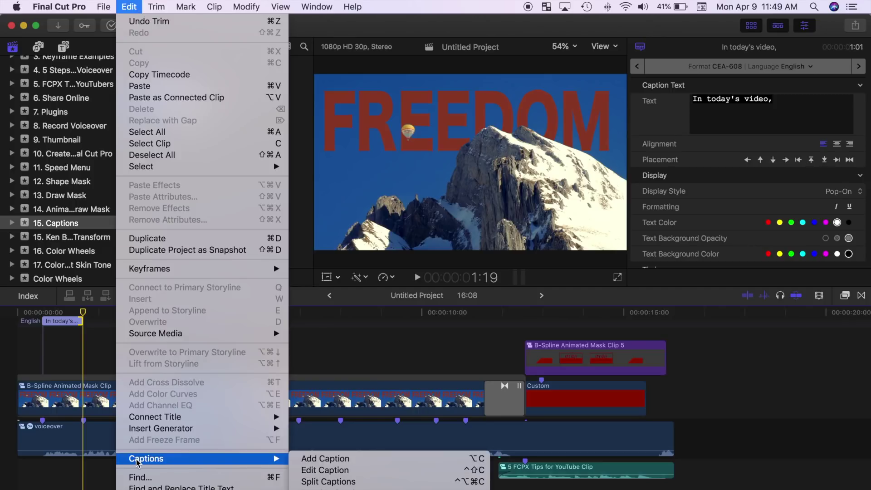
{"action": "left_click", "coordinate": [99, 334]}
{"action": "left_click_drag", "start_coordinate": [96, 313], "coordinate": [86, 318]}
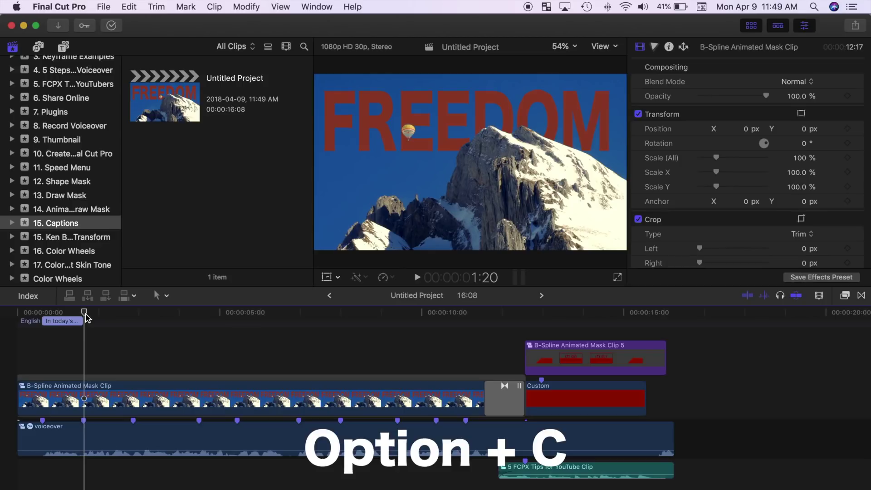
{"action": "key", "text": "alt+c"}
{"action": "type", "text": "we'll take a look at adding"}
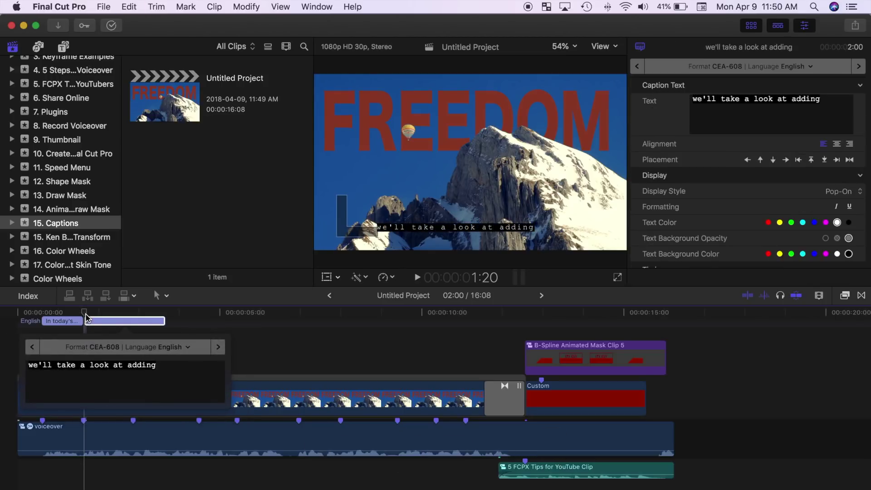
{"action": "left_click", "coordinate": [251, 345]}
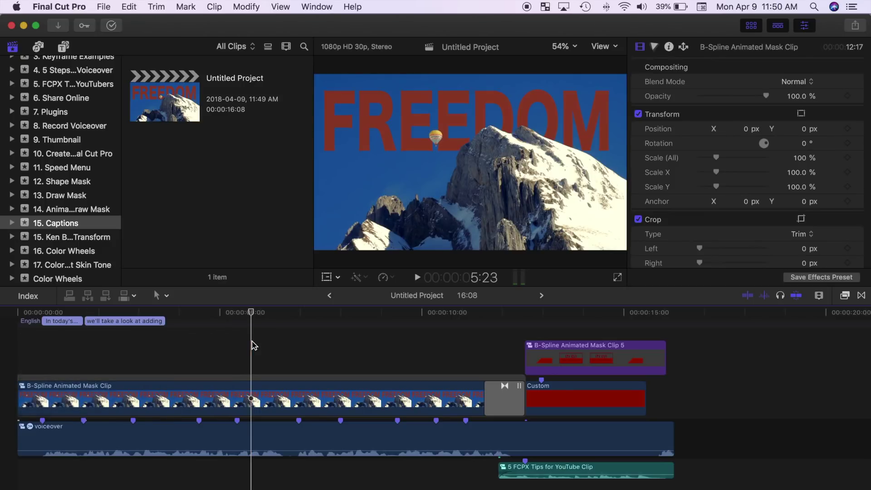
Correct the word 'adding' in the second caption and adjust its vertical position in the frame.
{"action": "double_click", "coordinate": [125, 321]}
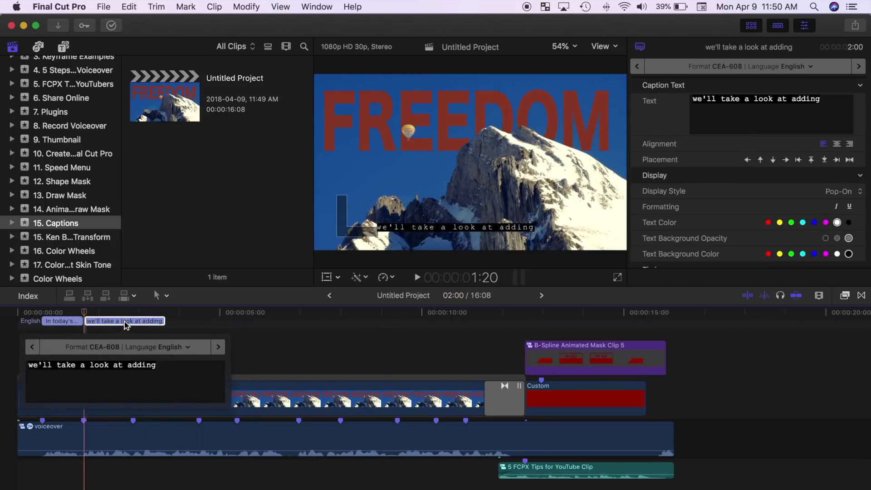
{"action": "key", "text": "BackSpace"}
{"action": "key", "text": "BackSpace"}
{"action": "type", "text": "ng"}
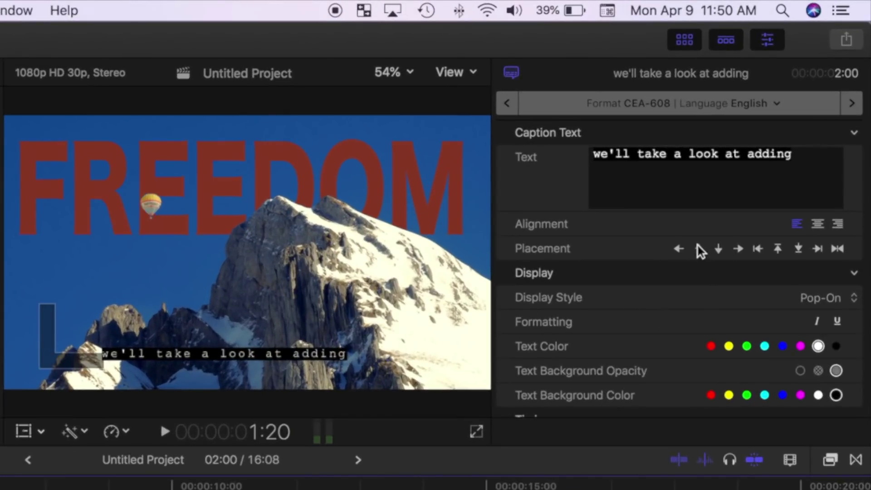
{"action": "left_click", "coordinate": [699, 247]}
{"action": "left_click", "coordinate": [699, 247]}
{"action": "left_click", "coordinate": [720, 250]}
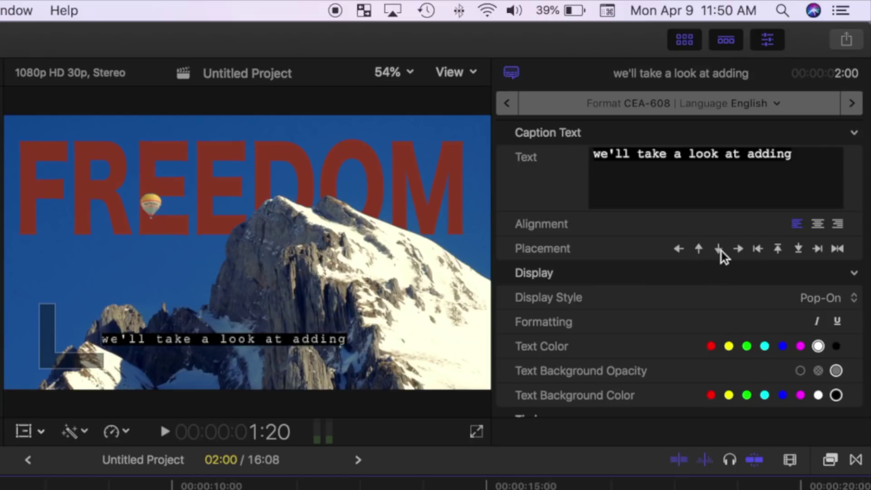
{"action": "left_click", "coordinate": [722, 250]}
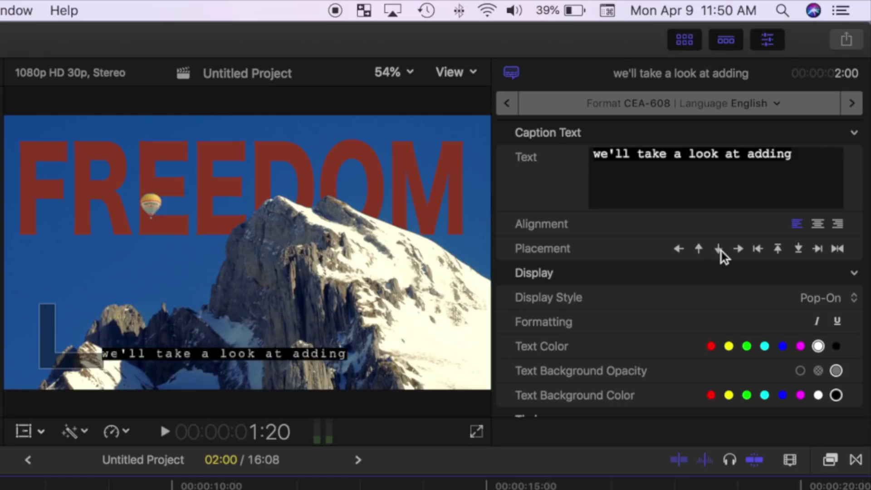
Keep Pop-On display style with white caption text on a fully solid black background.
{"action": "left_click", "coordinate": [852, 300]}
{"action": "left_click", "coordinate": [852, 300]}
{"action": "left_click", "coordinate": [728, 347]}
{"action": "left_click", "coordinate": [818, 347]}
{"action": "left_click", "coordinate": [800, 371]}
{"action": "left_click", "coordinate": [818, 371]}
{"action": "left_click", "coordinate": [837, 371]}
{"action": "left_click", "coordinate": [711, 395]}
{"action": "left_click", "coordinate": [836, 396]}
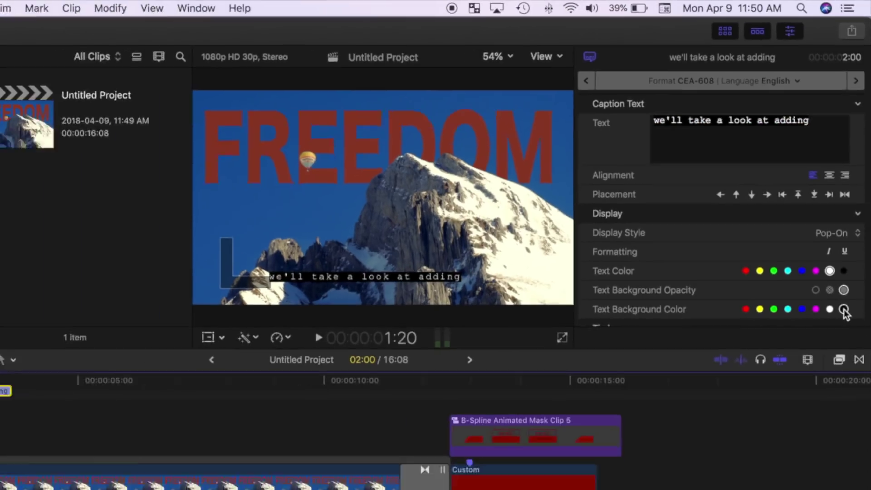
{"action": "left_click", "coordinate": [166, 313]}
Add the captions 'and animating a combination' and 'of Mask Effects' in sequence.
{"action": "key", "text": "alt+c"}
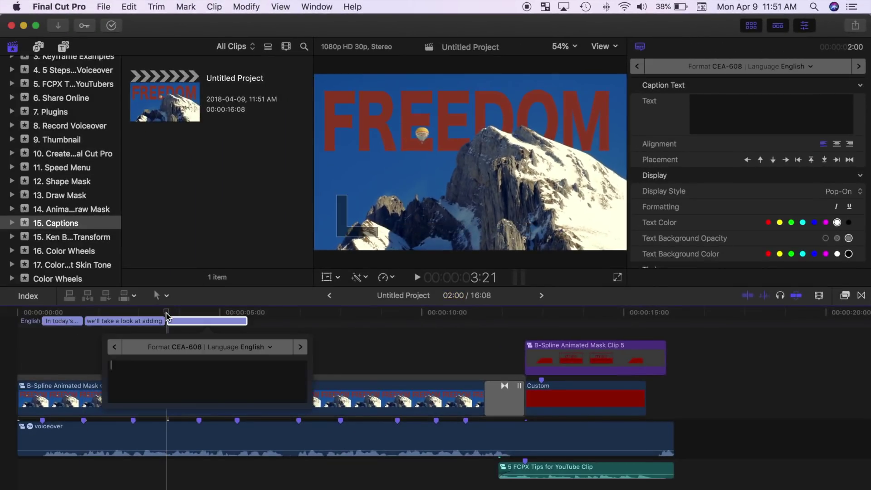
{"action": "type", "text": "and animating a combination"}
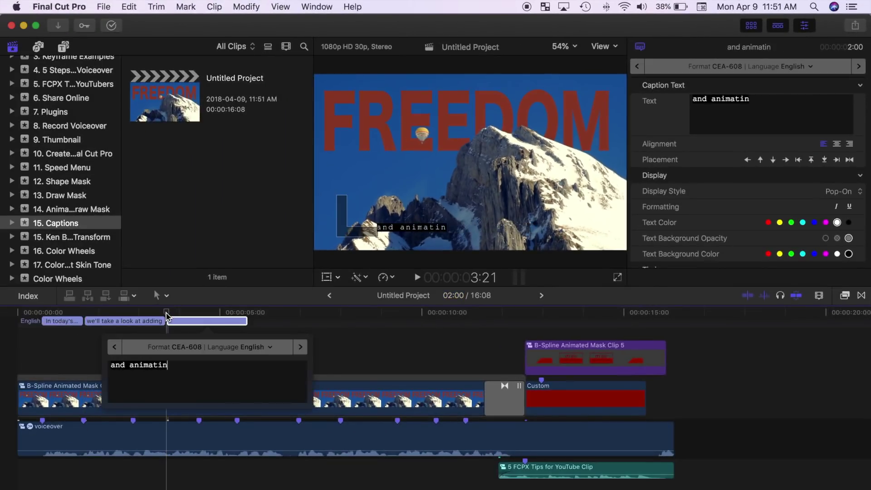
{"action": "left_click", "coordinate": [260, 323]}
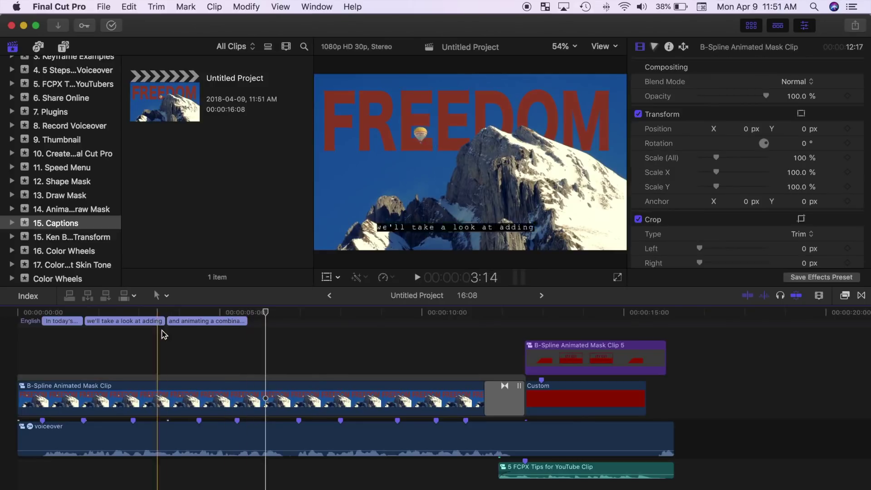
{"action": "left_click", "coordinate": [205, 320]}
{"action": "left_click", "coordinate": [200, 314]}
{"action": "key", "text": "alt+c"}
{"action": "type", "text": "of Mask Effects"}
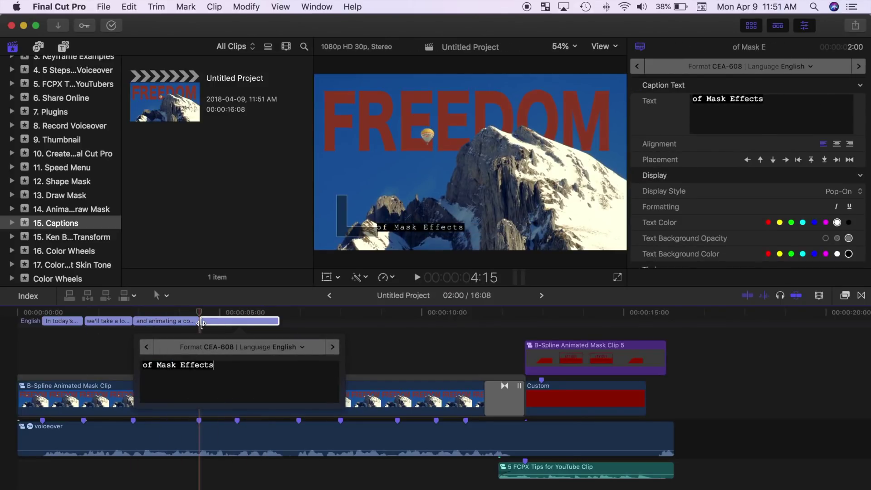
{"action": "left_click", "coordinate": [340, 395]}
Add the caption 'to recreate this scene' after 'of Mask Effects'.
{"action": "left_click", "coordinate": [234, 321]}
{"action": "key", "text": "alt+c"}
{"action": "type", "text": "to recreate this scene"}
{"action": "left_click", "coordinate": [397, 340]}
{"action": "left_click", "coordinate": [299, 321]}
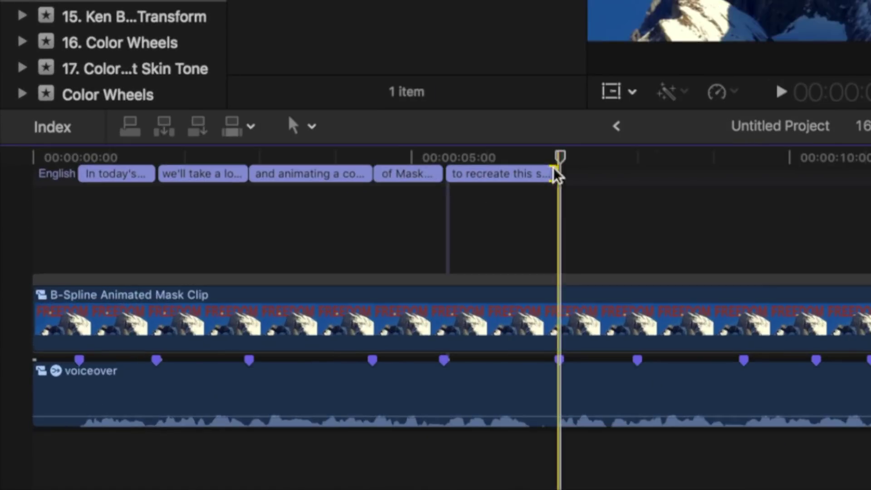
{"action": "left_click", "coordinate": [545, 158]}
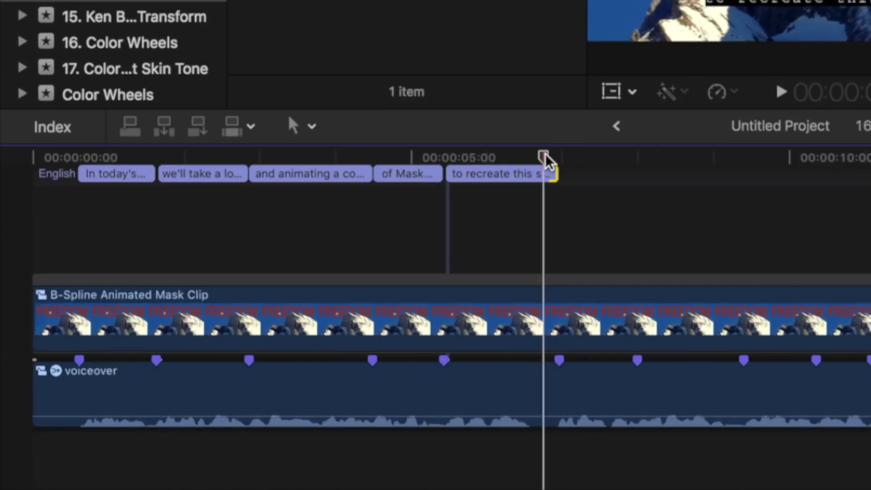
Add the caption 'with a title placed between' and check its overlap error under Validation.
{"action": "key", "text": "alt+c"}
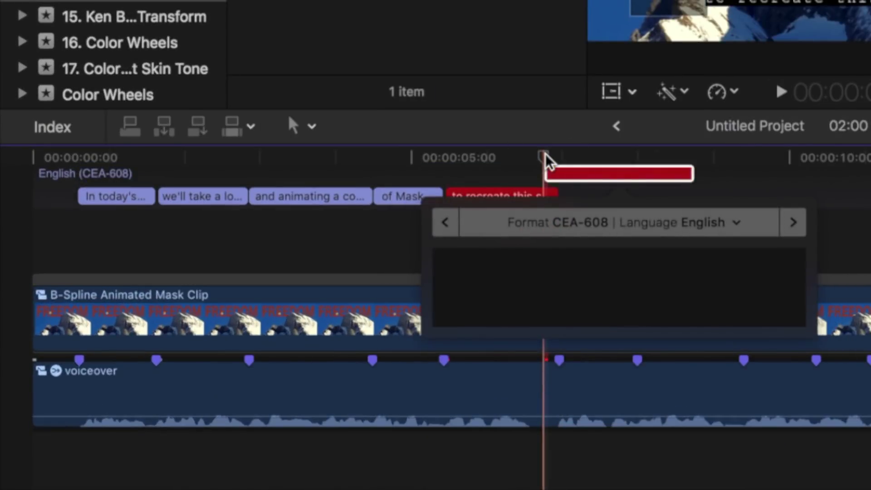
{"action": "type", "text": "with a title placed between"}
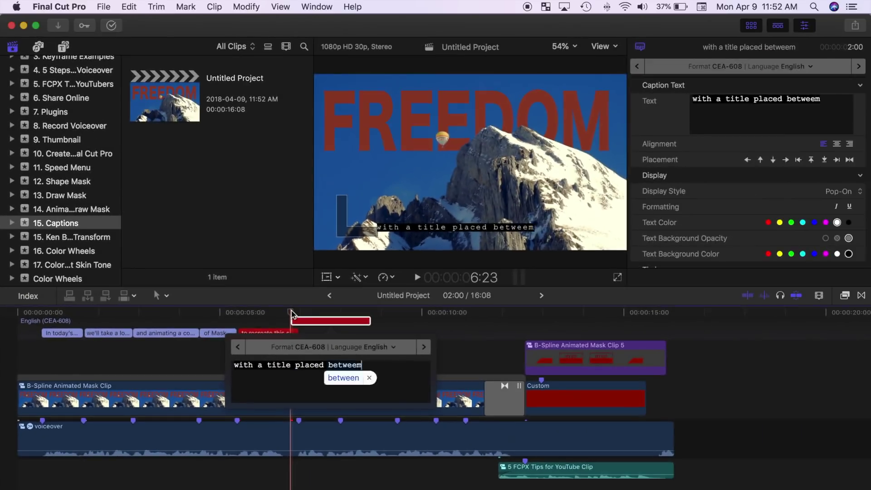
{"action": "left_click", "coordinate": [736, 184]}
{"action": "left_click", "coordinate": [341, 321]}
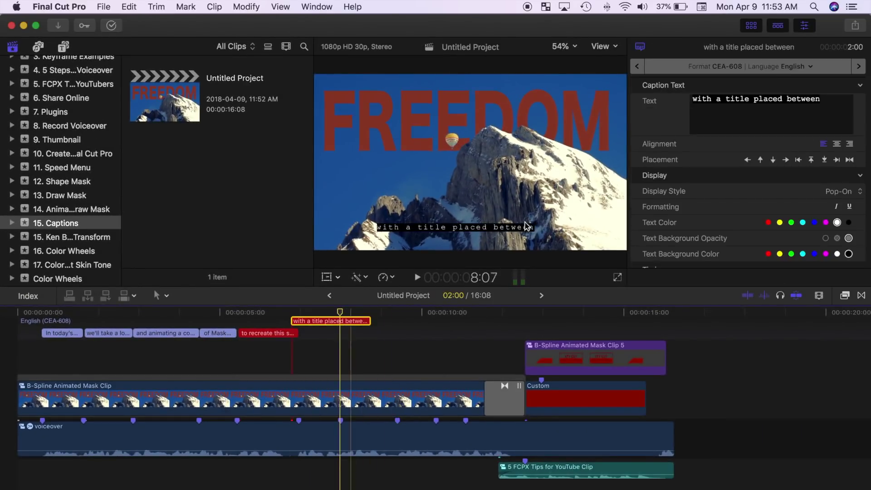
{"action": "scroll", "coordinate": [729, 178], "scroll_direction": "down", "scroll_amount": 5}
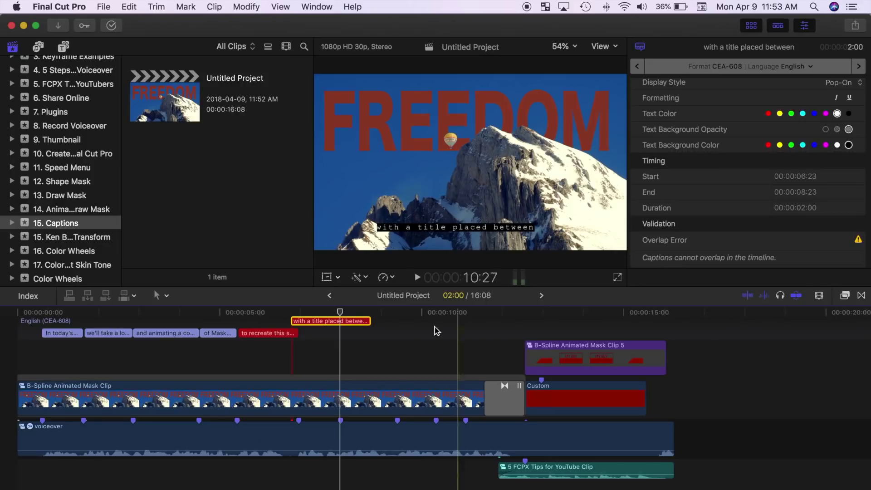
Export the project as a master file named Captions.mov to the Desktop, after backing out of the validation warning.
{"action": "left_click", "coordinate": [18, 359]}
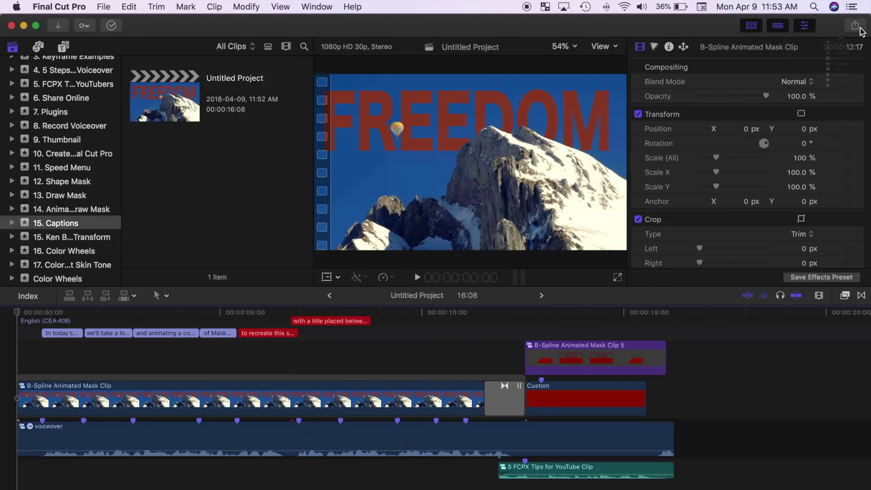
{"action": "left_click", "coordinate": [855, 26]}
{"action": "left_click", "coordinate": [777, 96]}
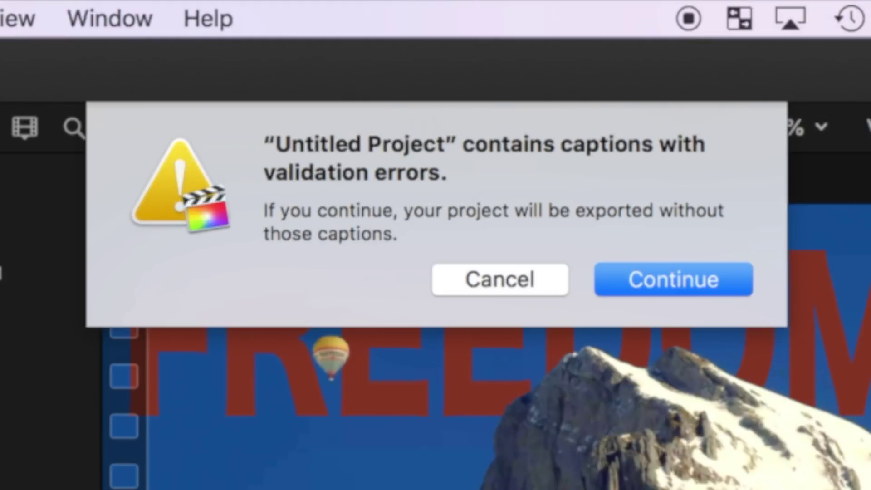
{"action": "left_click", "coordinate": [501, 279]}
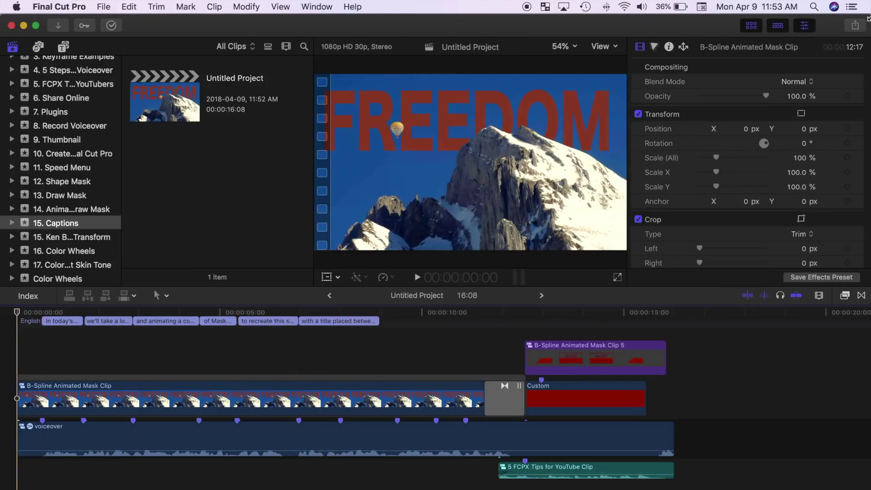
{"action": "left_click", "coordinate": [855, 25]}
{"action": "left_click", "coordinate": [777, 96]}
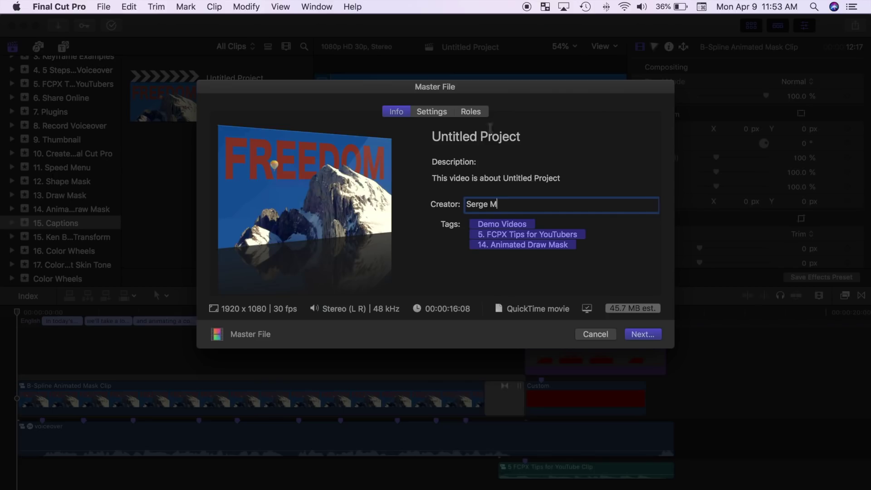
{"action": "left_click", "coordinate": [644, 336]}
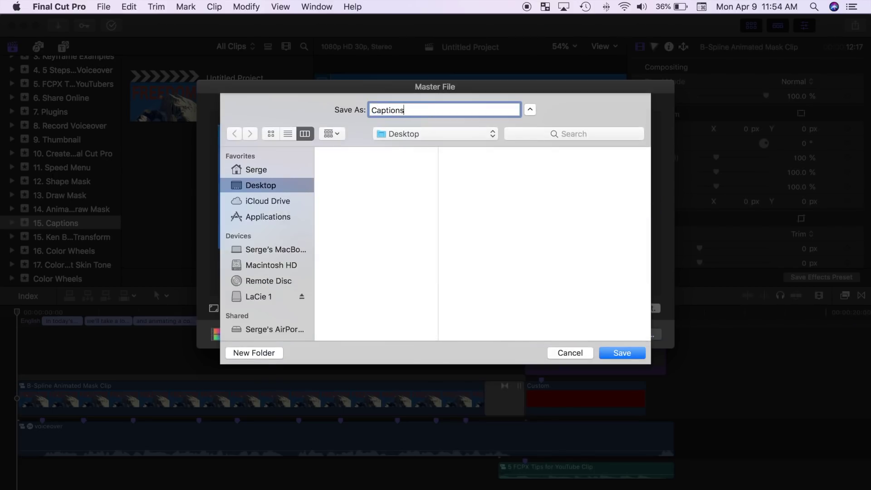
{"action": "left_click", "coordinate": [624, 355]}
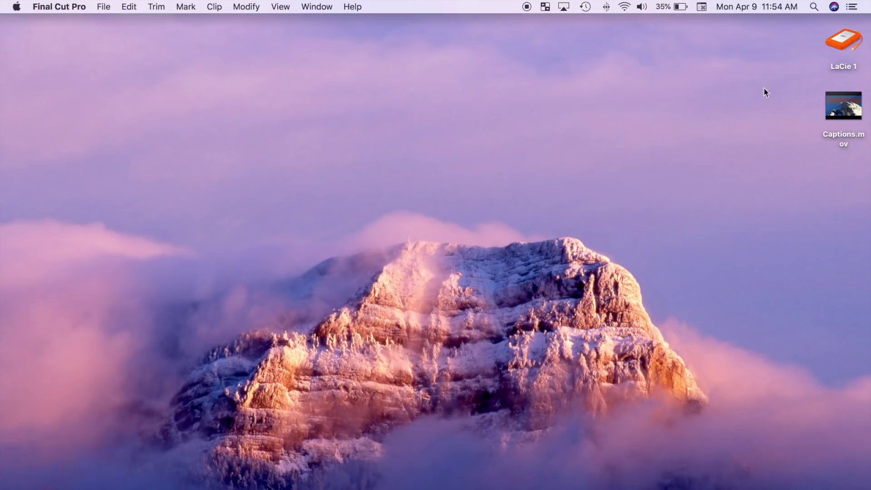
Play Captions.mov in QuickTime Player with the English CC subtitles turned on.
{"action": "left_click", "coordinate": [832, 114]}
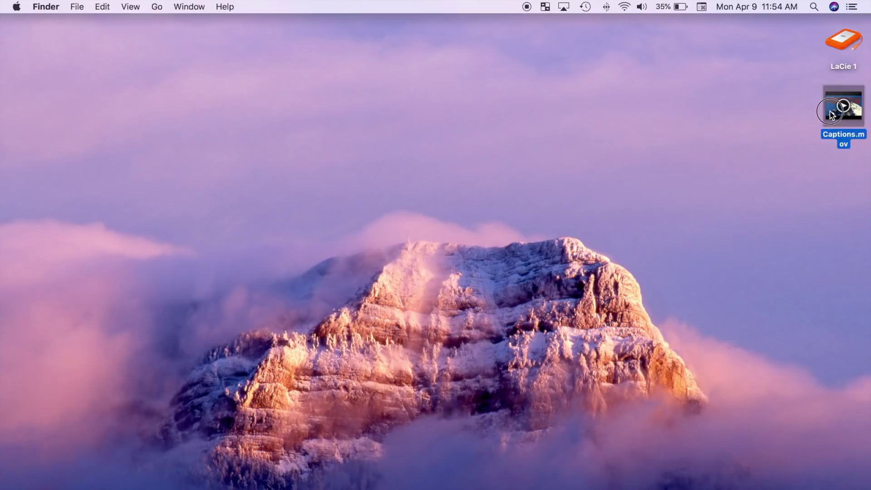
{"action": "double_click", "coordinate": [832, 113]}
{"action": "left_click", "coordinate": [536, 439]}
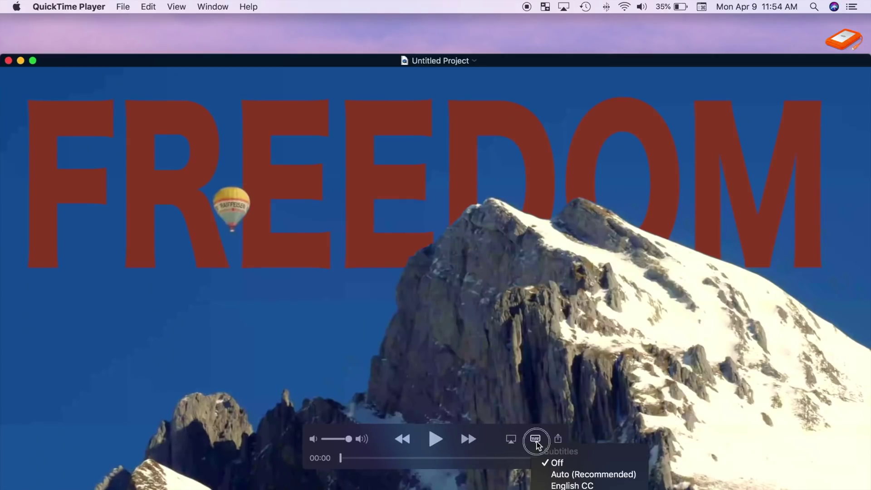
{"action": "left_click", "coordinate": [567, 485]}
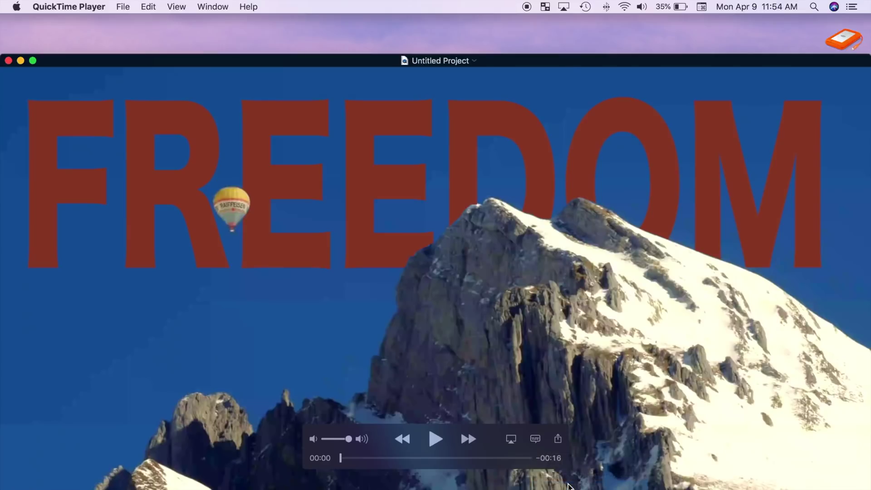
Close the QuickTime movie and return Final Cut Pro's playhead to the project start.
{"action": "left_click", "coordinate": [8, 60]}
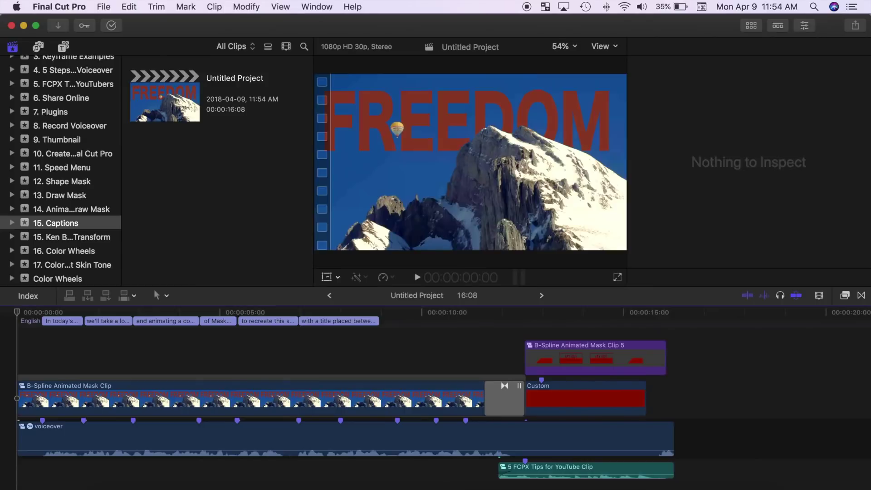
{"action": "left_click", "coordinate": [738, 343]}
{"action": "key", "text": "Home"}
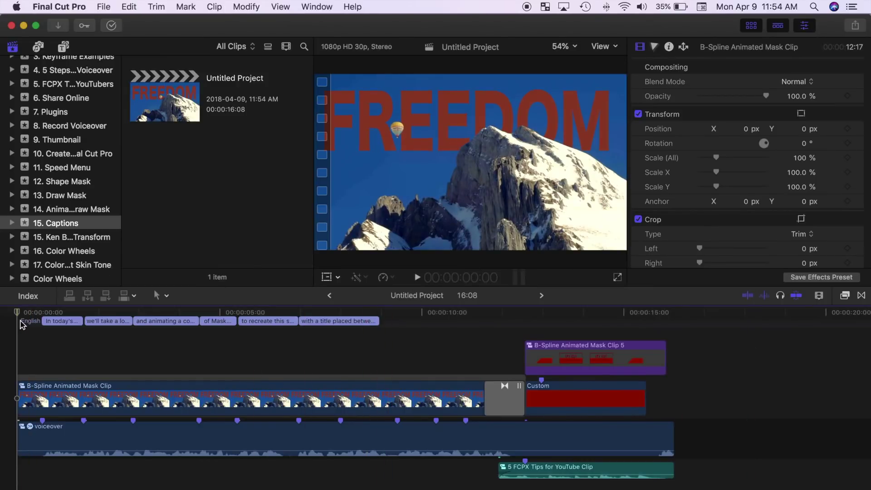
Export another master file with each CEA-608 language subrole saved as a separate file.
{"action": "left_click", "coordinate": [859, 25]}
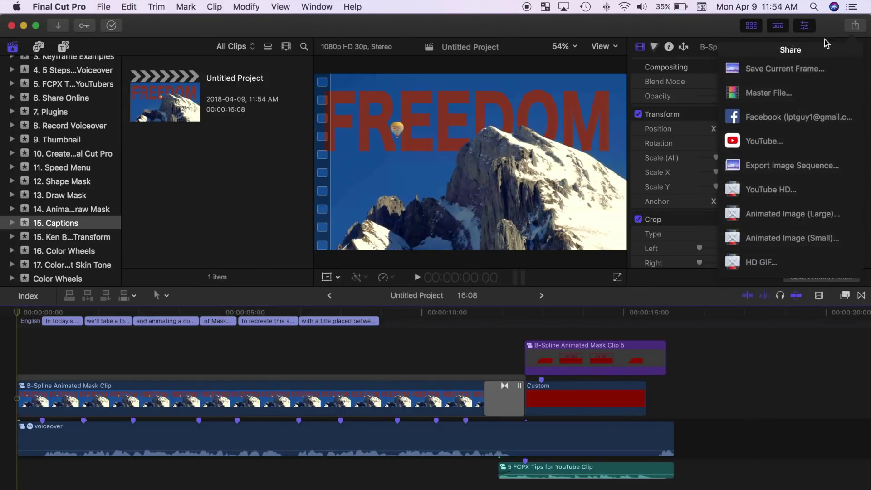
{"action": "left_click", "coordinate": [757, 94]}
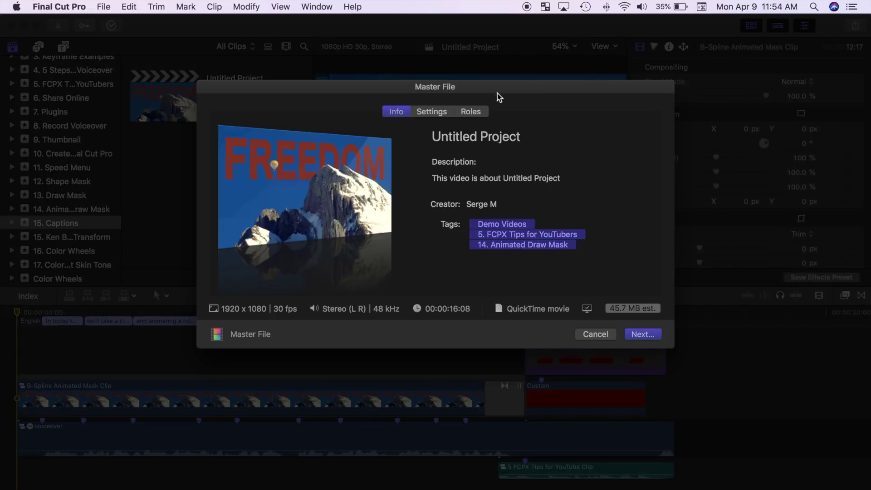
{"action": "left_click", "coordinate": [471, 112]}
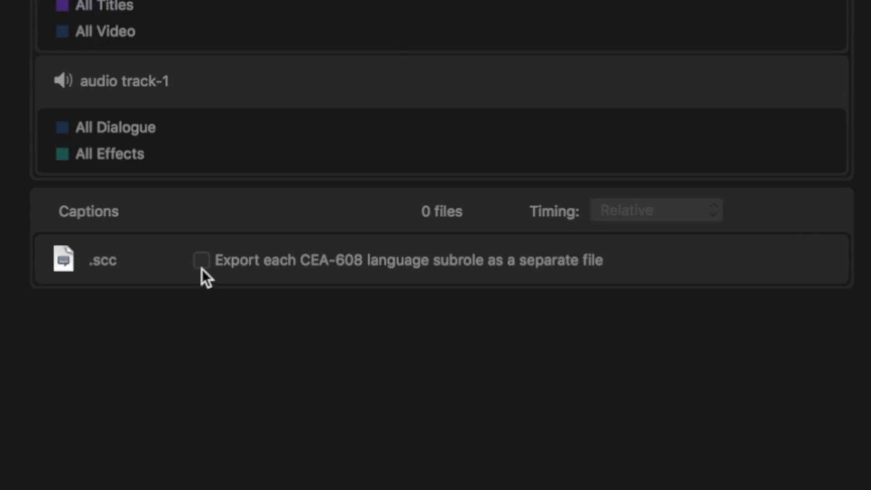
{"action": "left_click", "coordinate": [202, 267]}
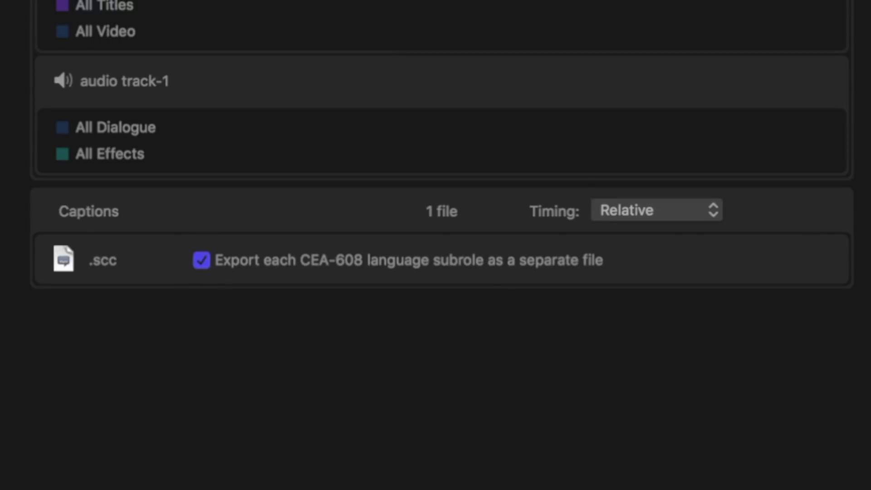
{"action": "key", "text": "Return"}
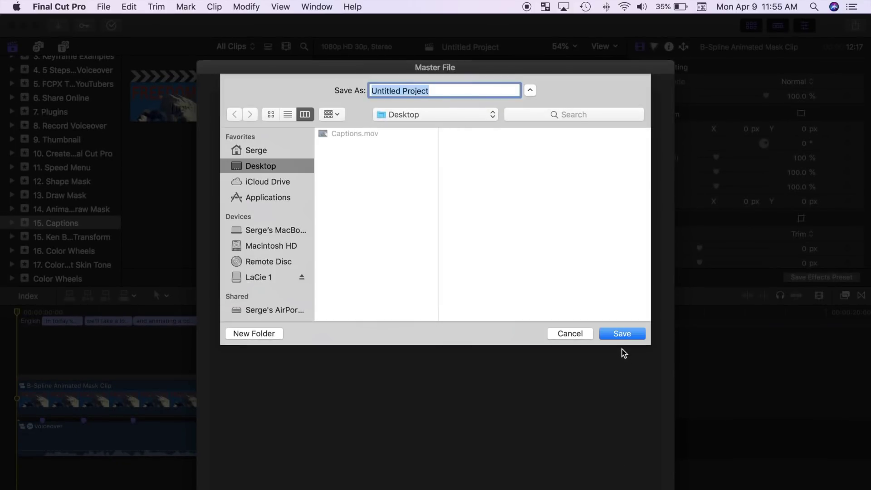
{"action": "left_click", "coordinate": [623, 335]}
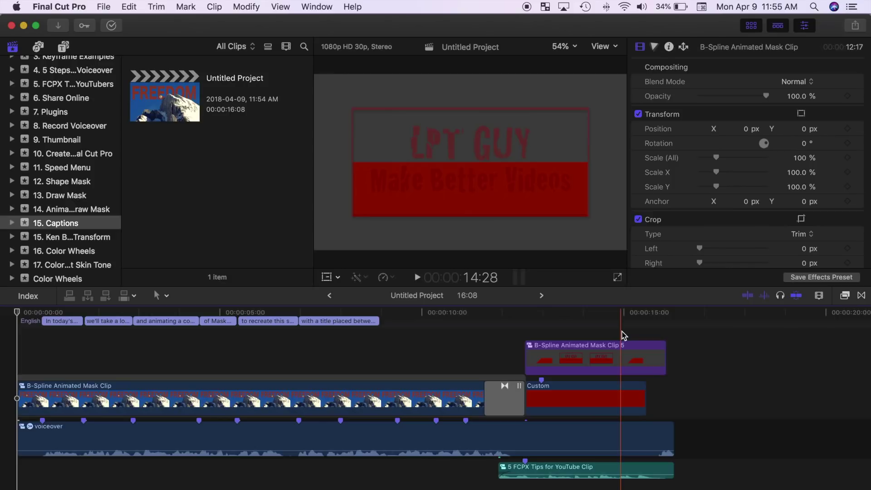
Reveal the Desktop, select the exported .scc caption file, and open Untitled Project.mov in QuickTime Player.
{"action": "left_click", "coordinate": [23, 26]}
{"action": "left_click", "coordinate": [852, 178]}
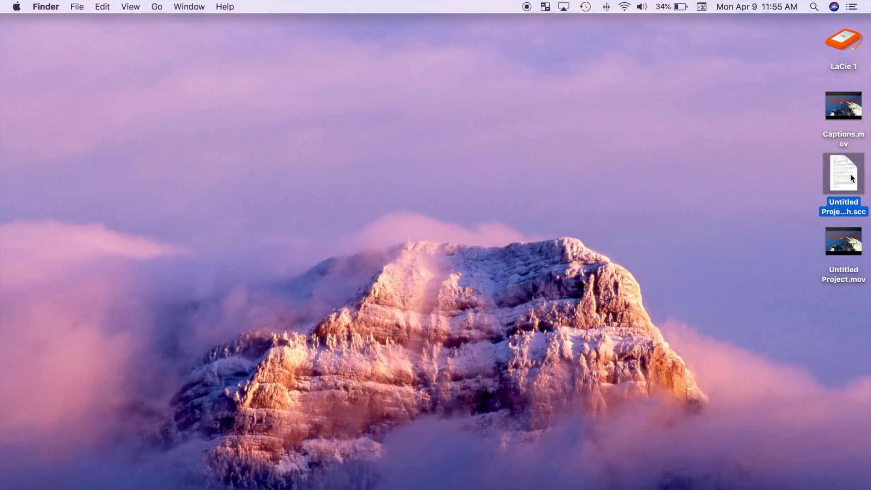
{"action": "double_click", "coordinate": [833, 244]}
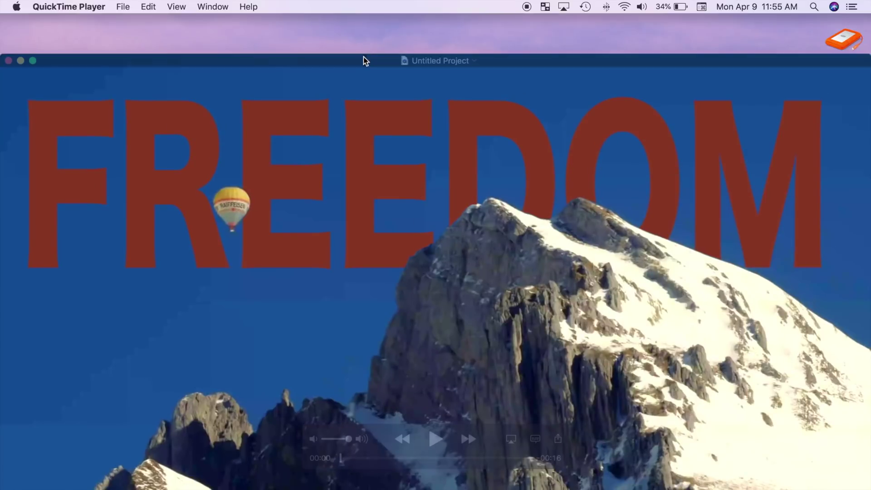
Move the movie window higher and switch Untitled Project.mov's subtitles to English CC.
{"action": "left_click_drag", "start_coordinate": [364, 59], "coordinate": [363, 20]}
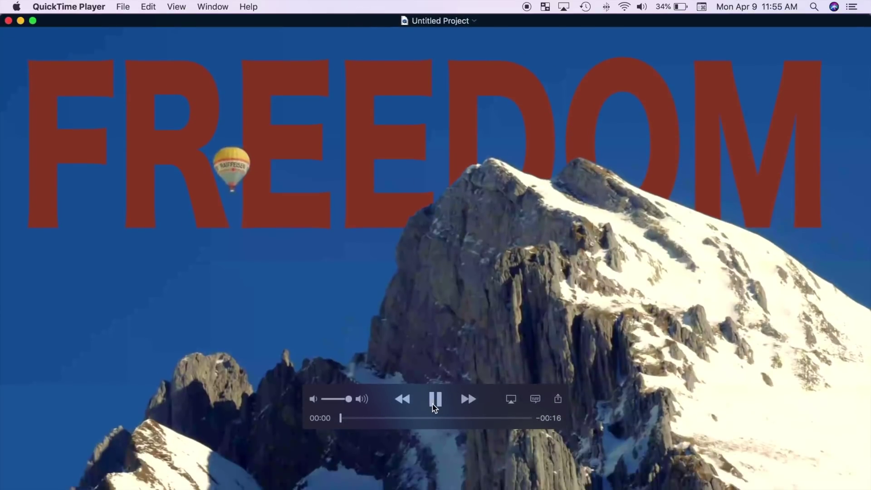
{"action": "left_click", "coordinate": [536, 399]}
{"action": "left_click", "coordinate": [560, 446]}
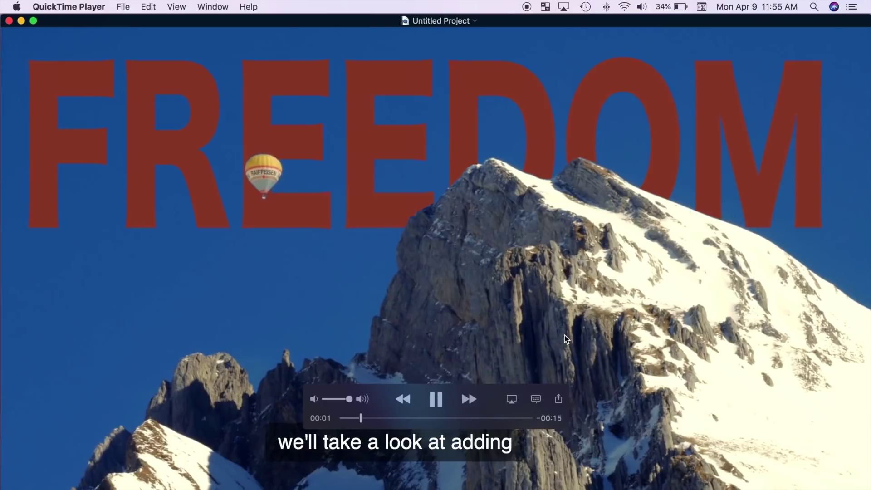